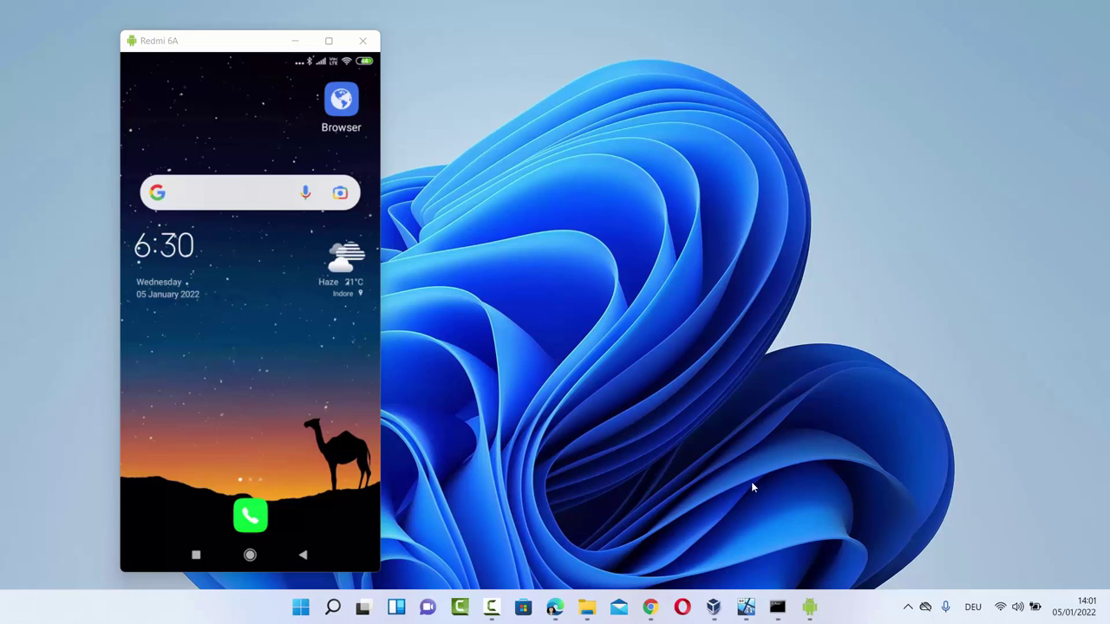
- Open Bluetooth settings from the hidden tray Bluetooth icon, then close that window
{"action": "left_click", "coordinate": [908, 607]}
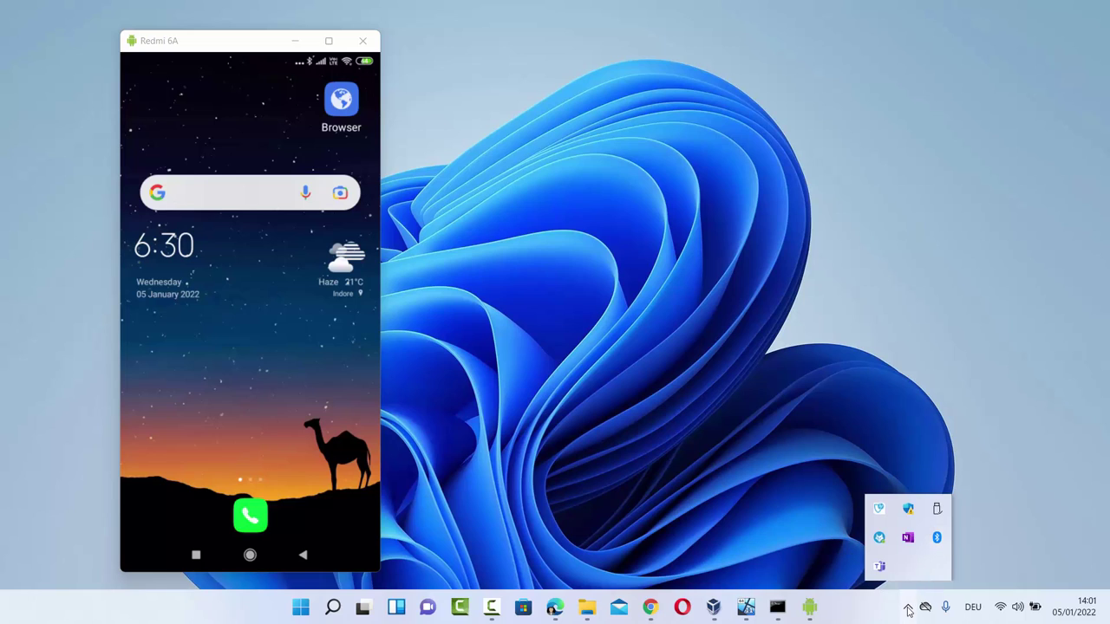
{"action": "right_click", "coordinate": [936, 539]}
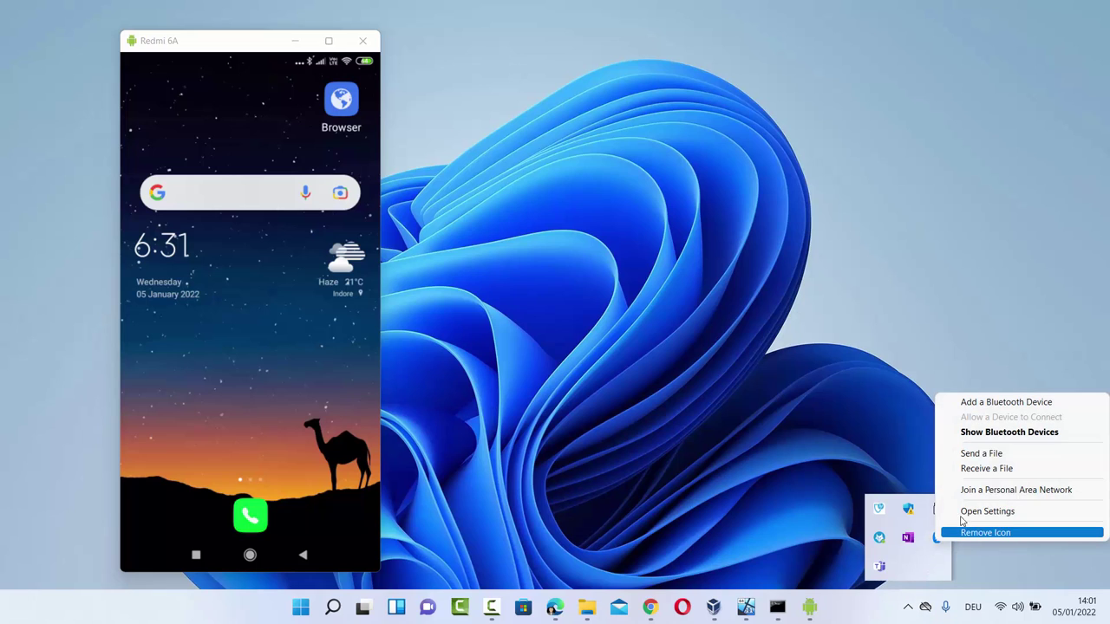
{"action": "left_click", "coordinate": [964, 512]}
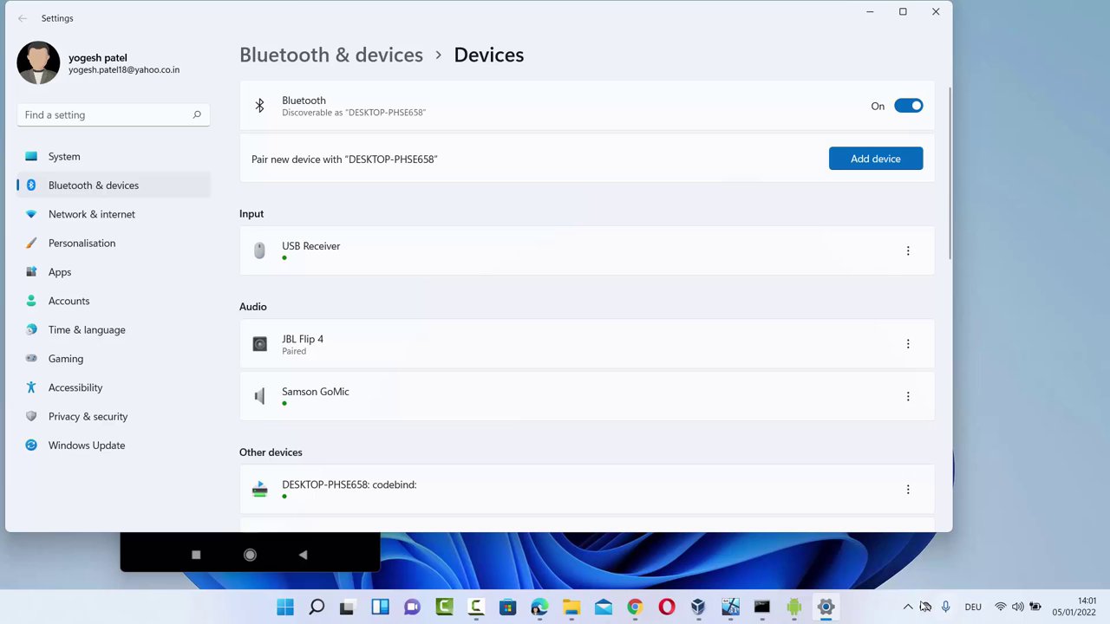
{"action": "left_click", "coordinate": [908, 607]}
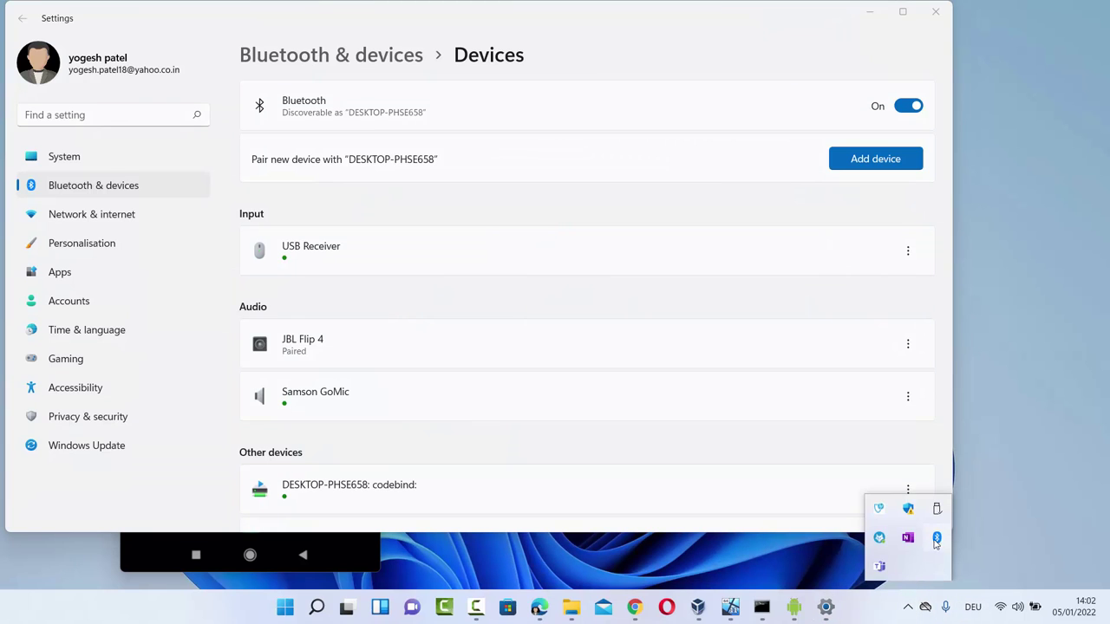
{"action": "left_click", "coordinate": [932, 13]}
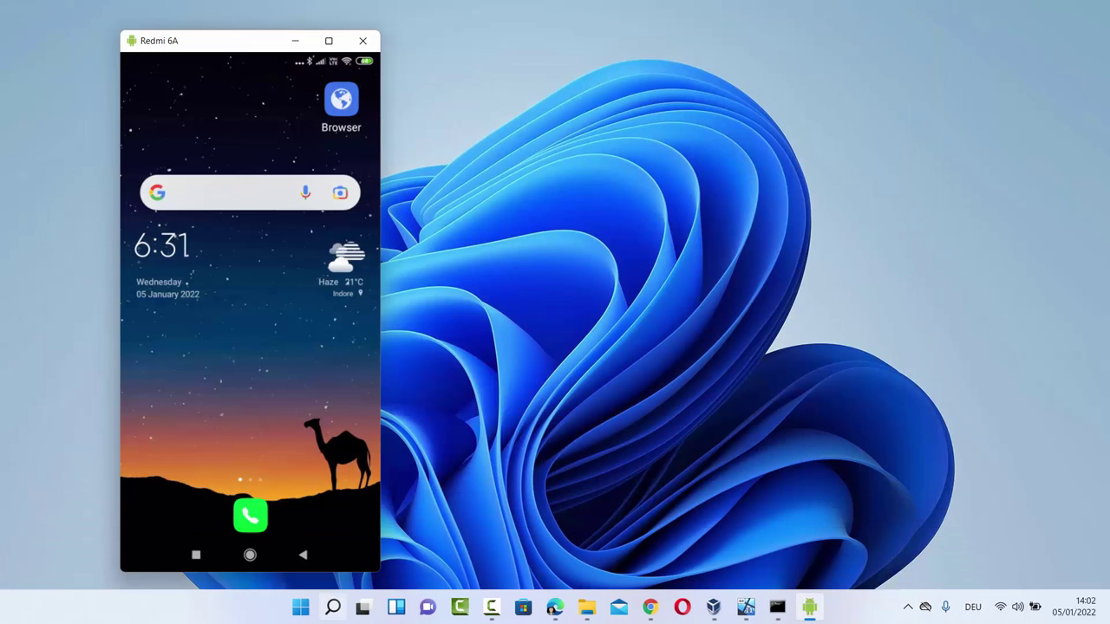
- Search 'sett' from the taskbar and launch the Settings app
{"action": "left_click", "coordinate": [332, 607]}
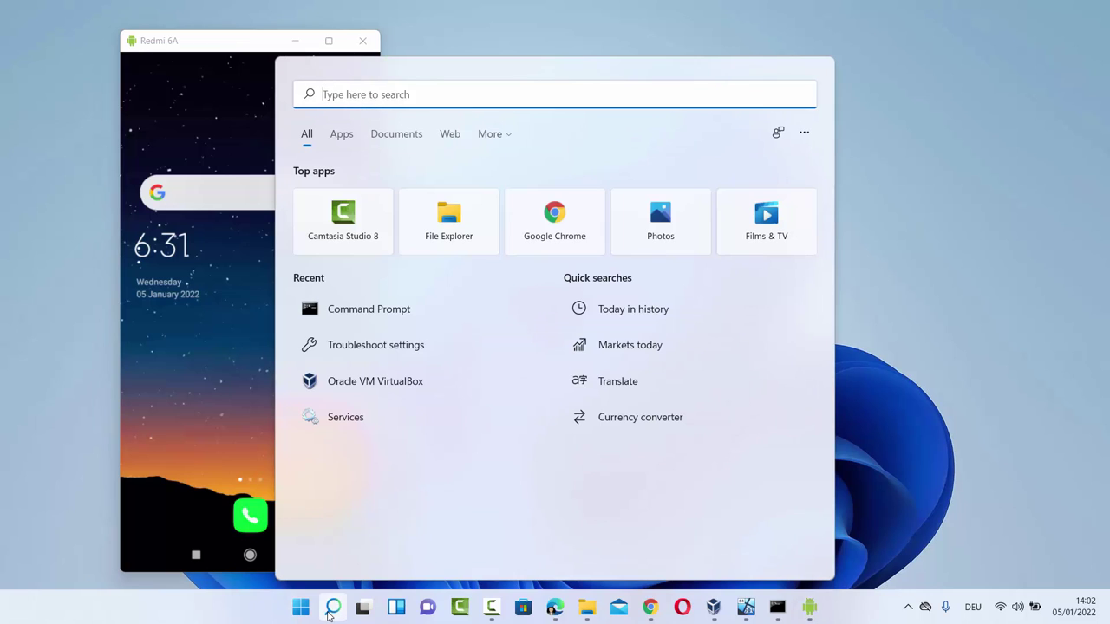
{"action": "type", "text": "s"}
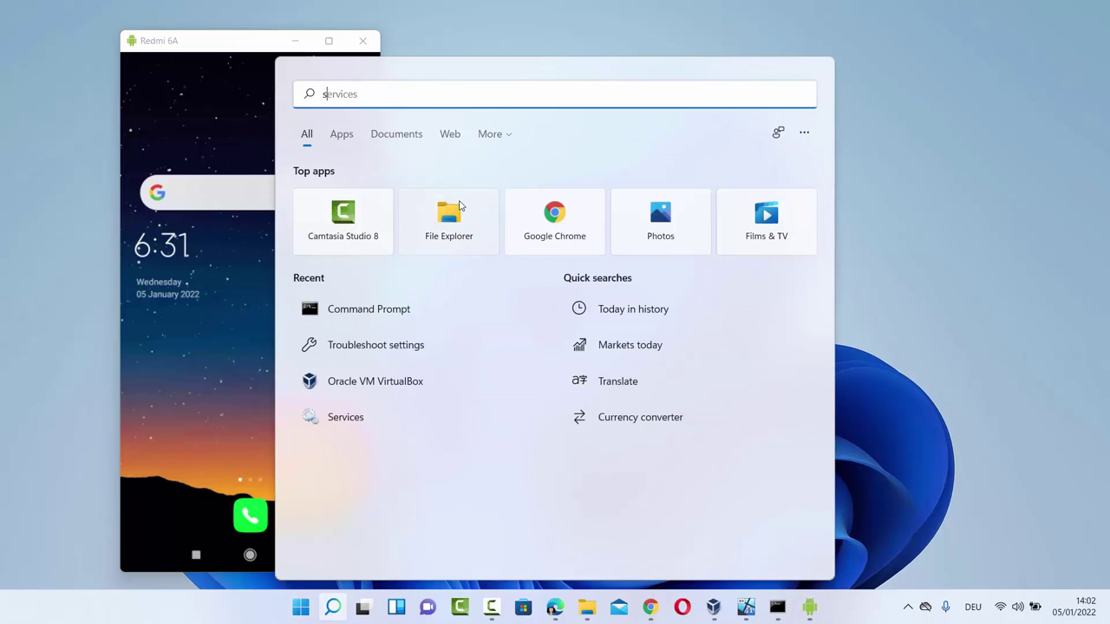
{"action": "type", "text": "ett"}
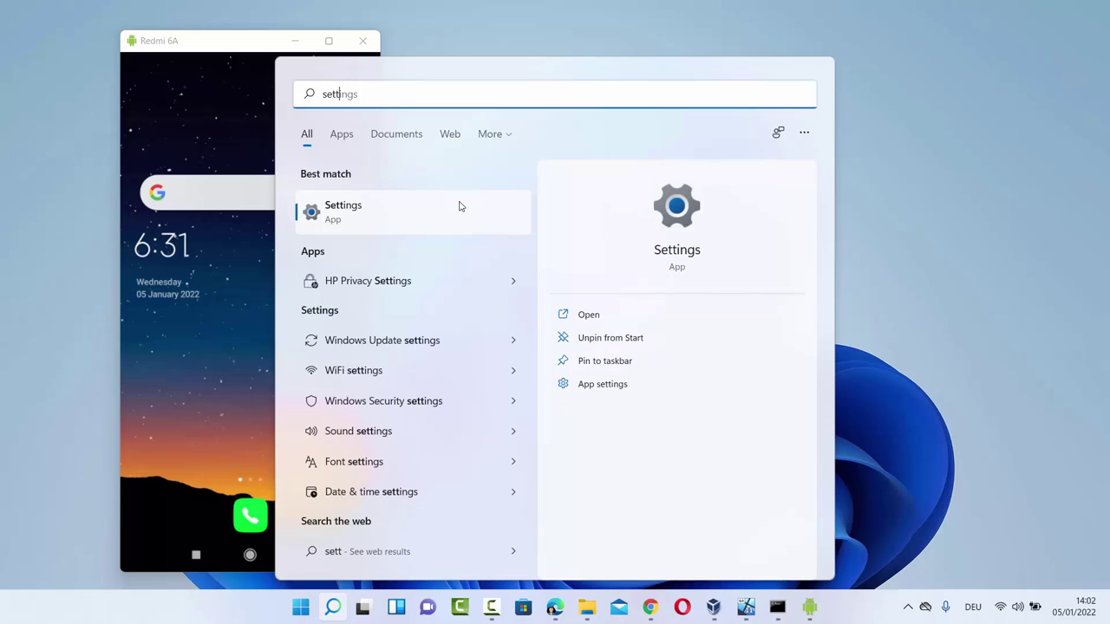
{"action": "left_click", "coordinate": [348, 218]}
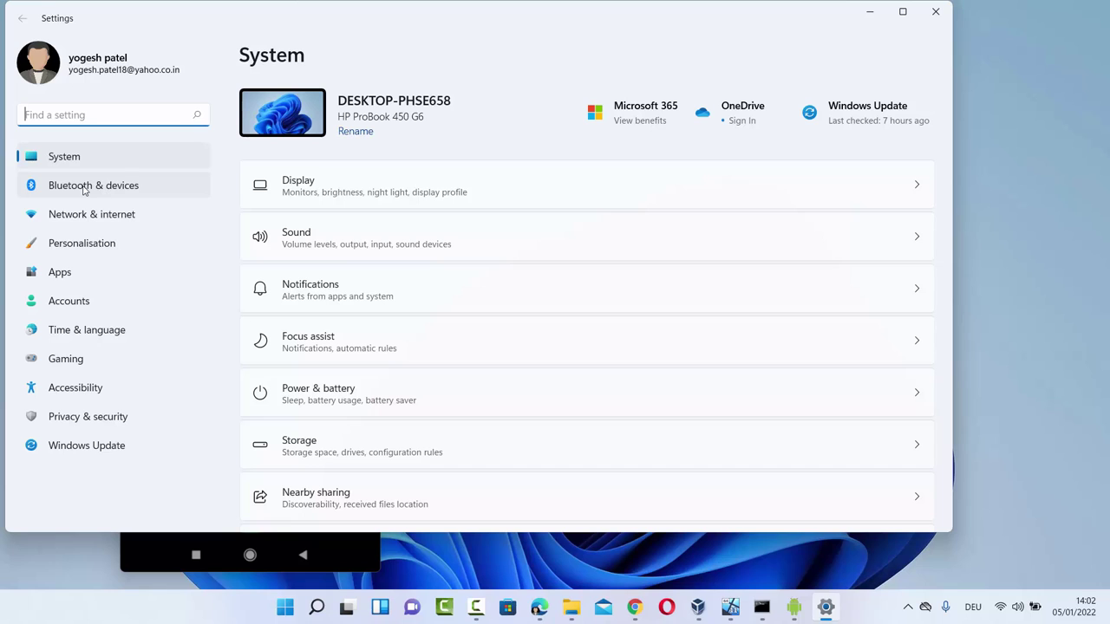
- On Bluetooth & devices, toggle Bluetooth off and on repeatedly, ending with it on
{"action": "left_click", "coordinate": [84, 187]}
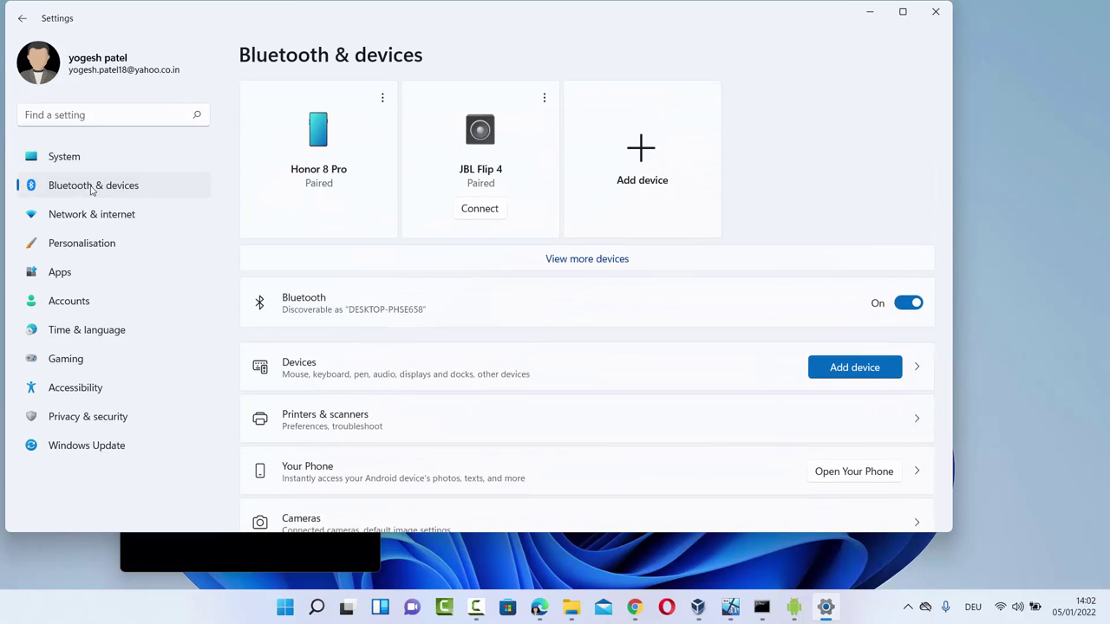
{"action": "left_click_drag", "start_coordinate": [692, 19], "coordinate": [741, 30]}
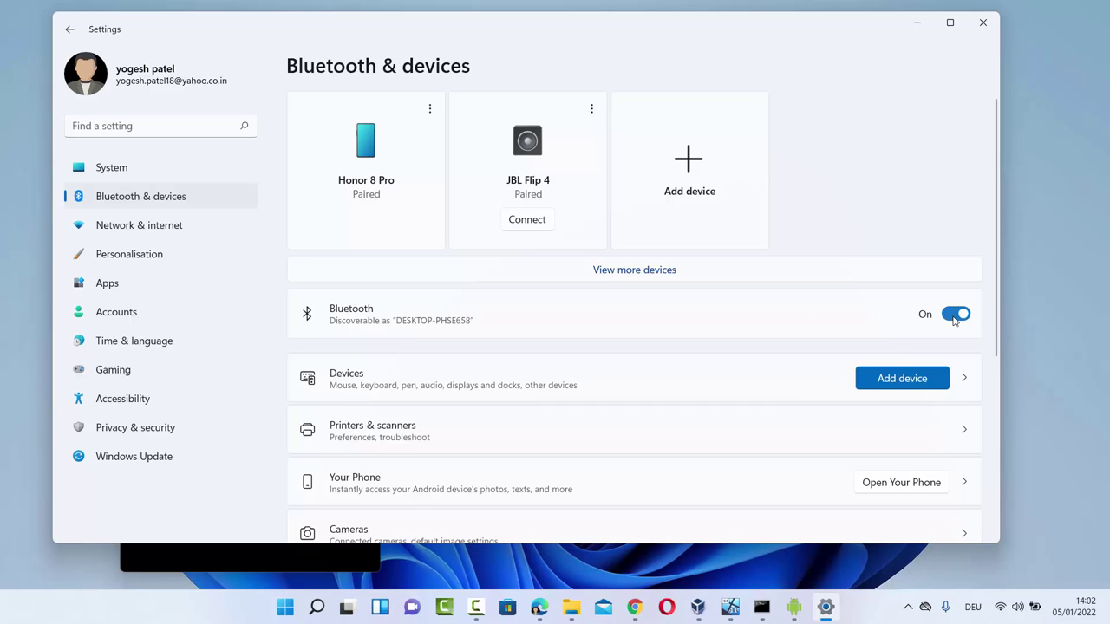
{"action": "left_click", "coordinate": [946, 320]}
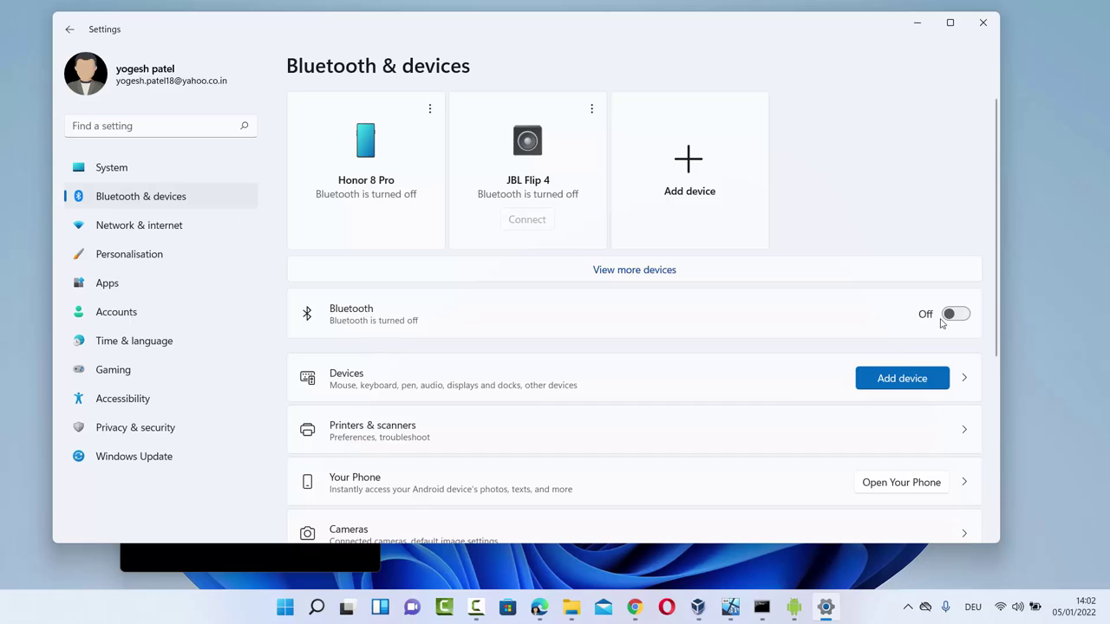
{"action": "left_click", "coordinate": [943, 321]}
{"action": "left_click", "coordinate": [948, 321]}
{"action": "left_click", "coordinate": [952, 319]}
{"action": "left_click", "coordinate": [952, 319]}
{"action": "left_click", "coordinate": [952, 319]}
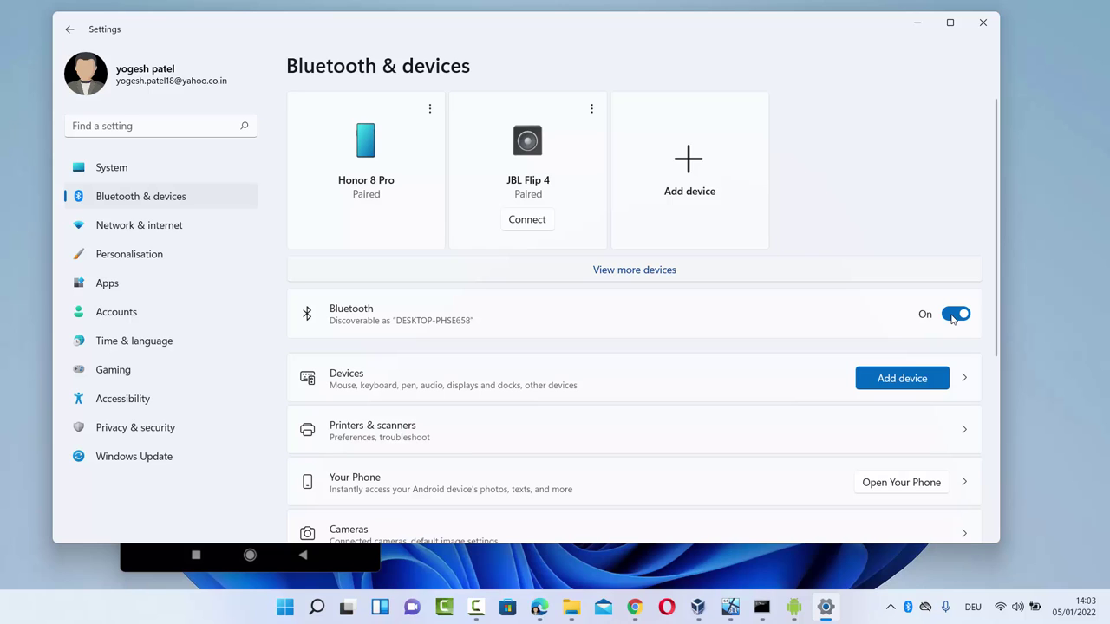
- Open the Devices page and arrange the phone window and Add a device dialog
{"action": "key", "text": "Return"}
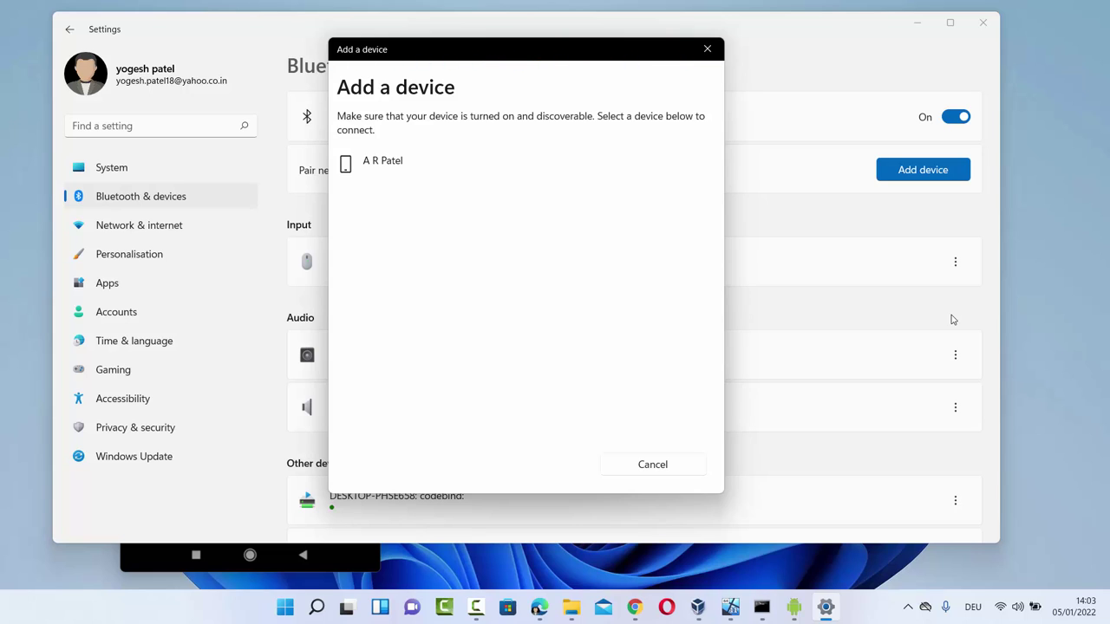
{"action": "key", "text": "alt+Tab"}
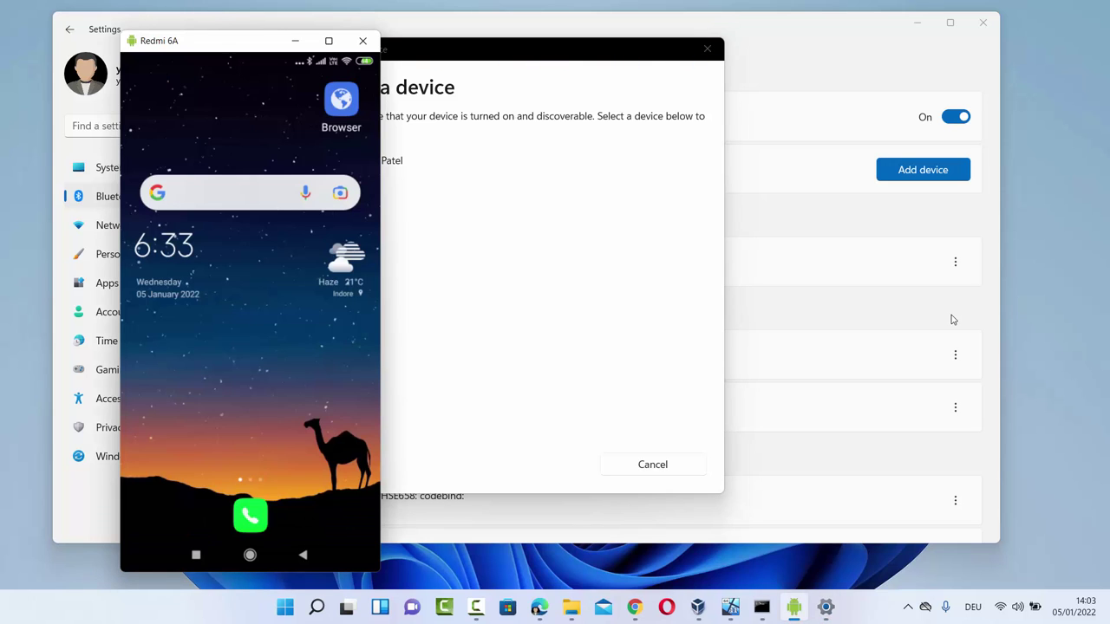
{"action": "left_click_drag", "start_coordinate": [247, 45], "coordinate": [950, 32]}
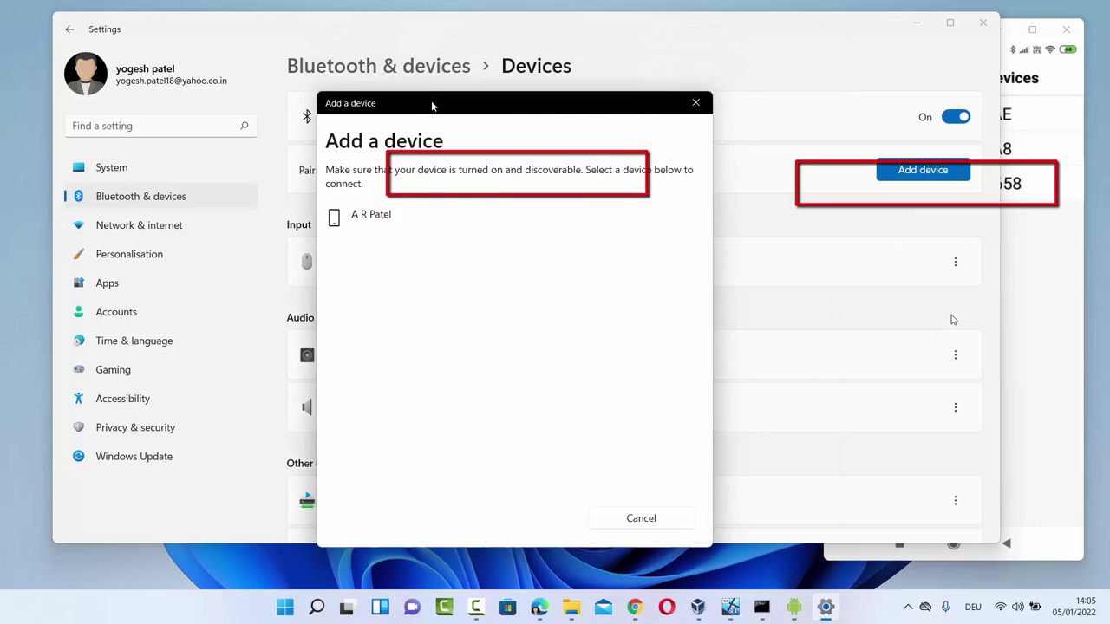
{"action": "left_click_drag", "start_coordinate": [431, 104], "coordinate": [396, 258]}
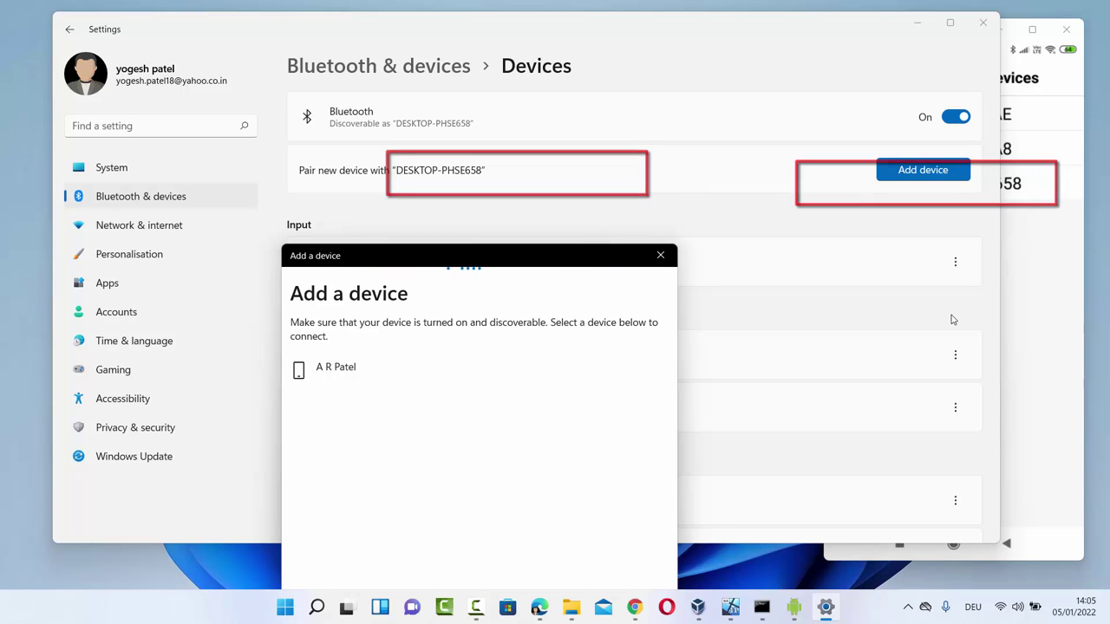
{"action": "left_click_drag", "start_coordinate": [453, 257], "coordinate": [451, 89]}
- Bring the phone mirror window forward to confirm the pairing there
{"action": "key", "text": "alt+Tab"}
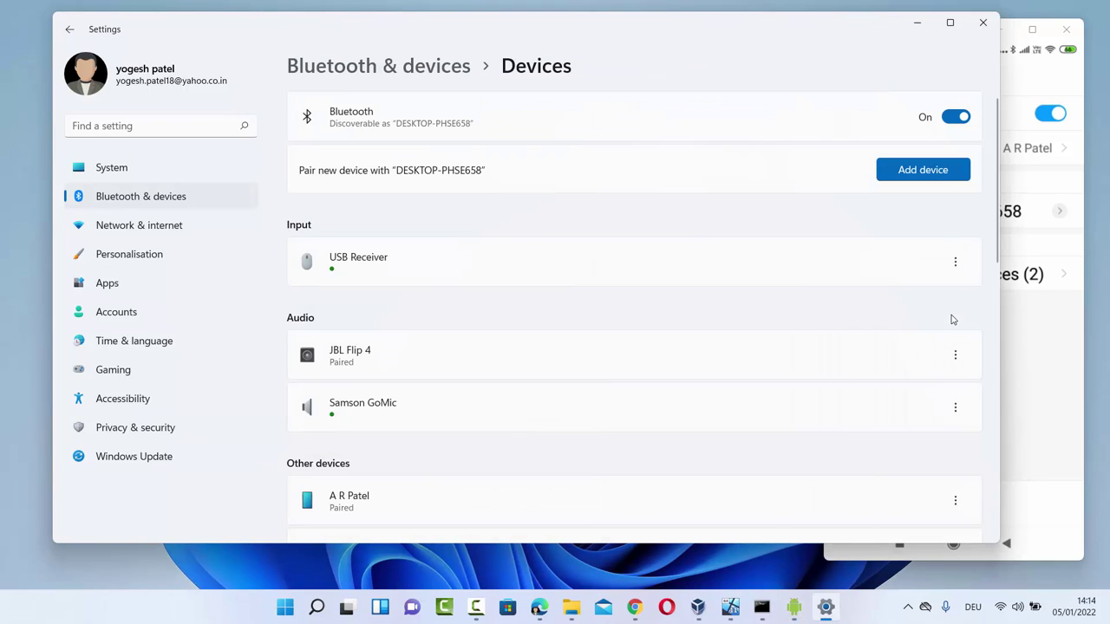
- Minimize Settings and open Pictures in File Explorer with profile.png selected
{"action": "key", "text": "super+Down"}
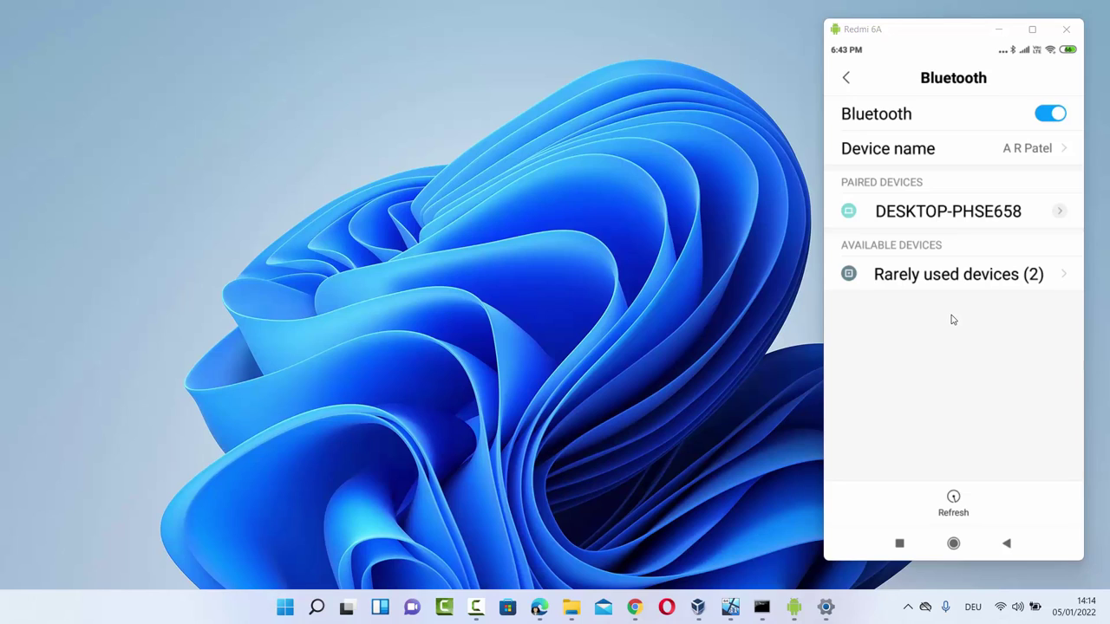
{"action": "key", "text": "super+e"}
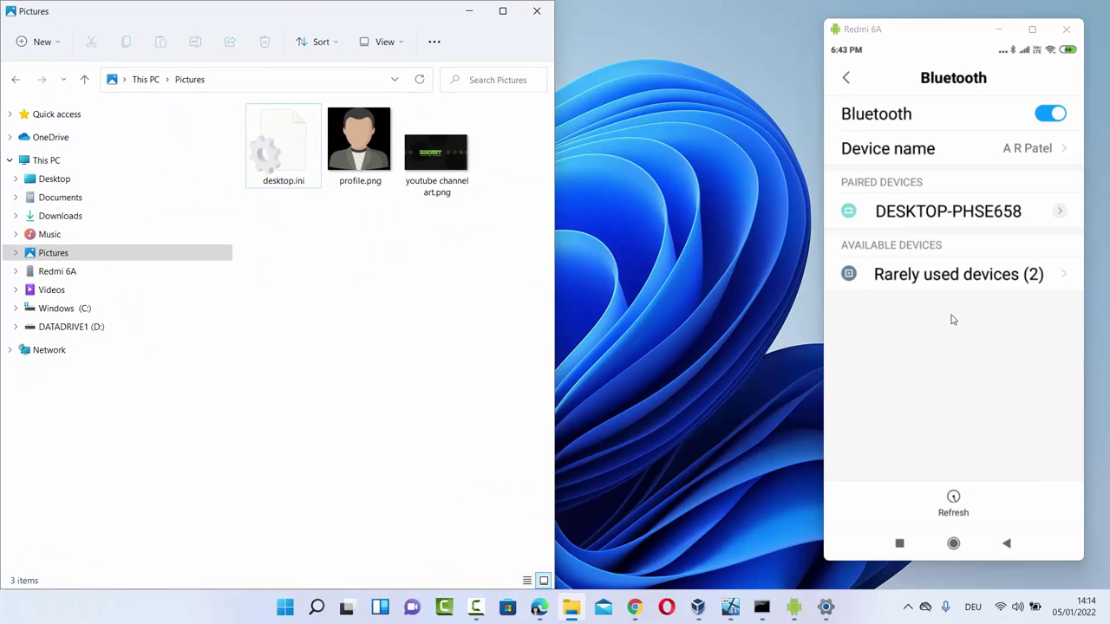
{"action": "key", "text": "Right"}
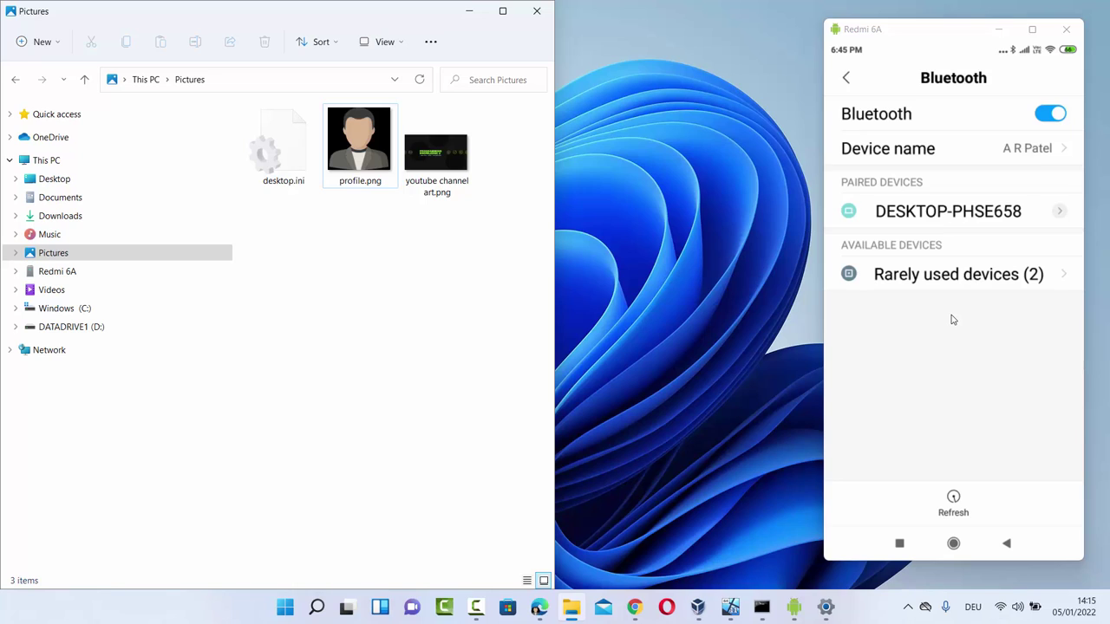
{"action": "key", "text": "space"}
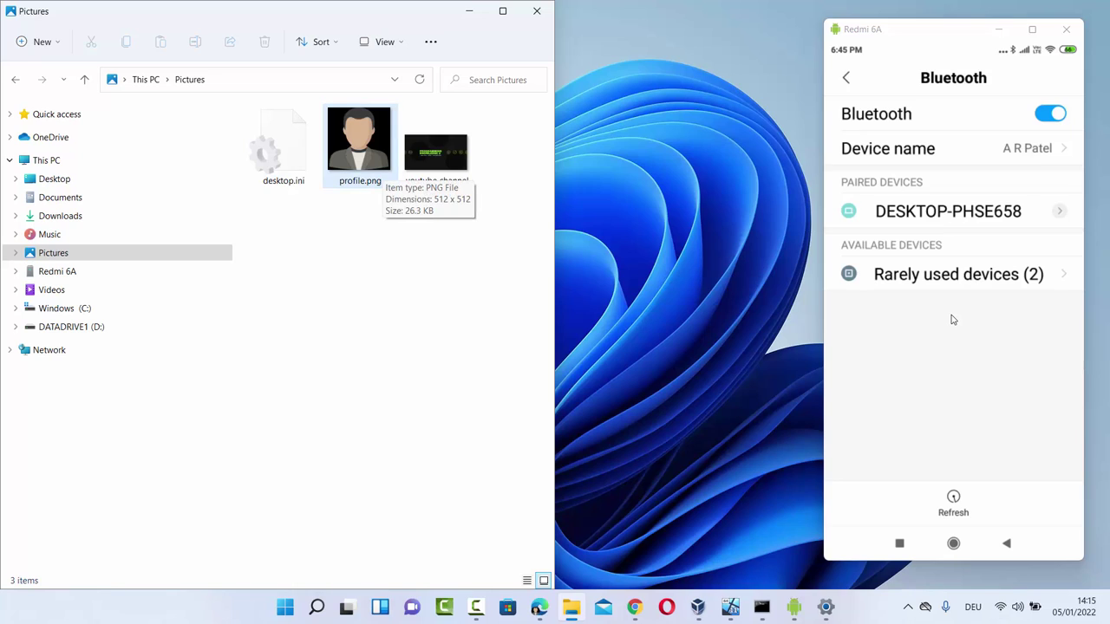
{"action": "key", "text": "alt+d"}
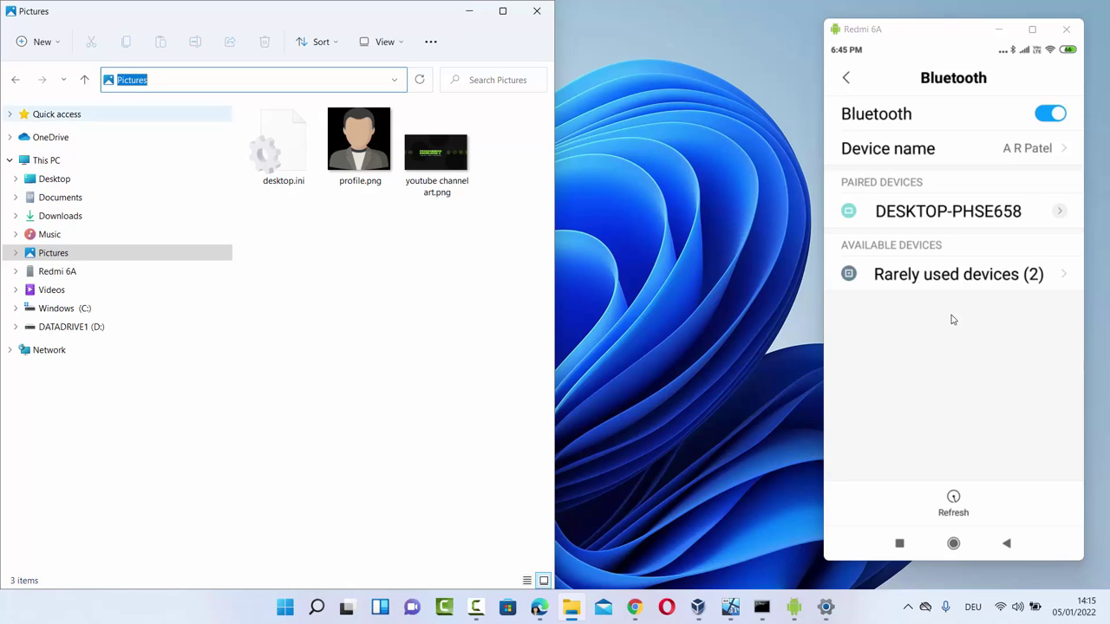
{"action": "left_click", "coordinate": [951, 320]}
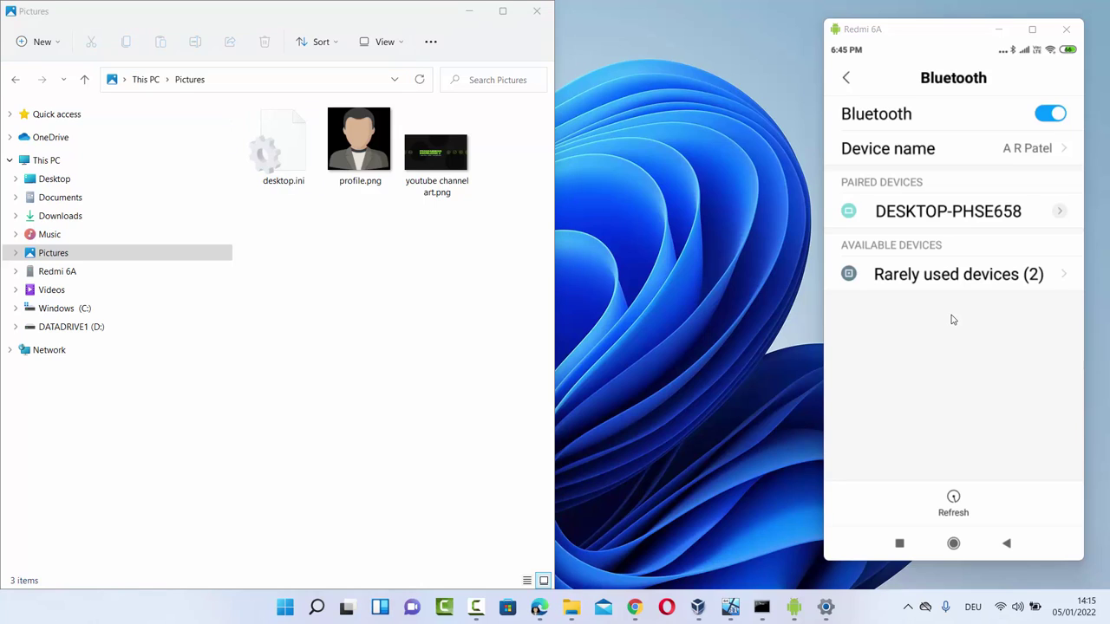
- Choose Send a File from the Bluetooth tray menu and pick the phone as recipient
{"action": "key", "text": "super+b"}
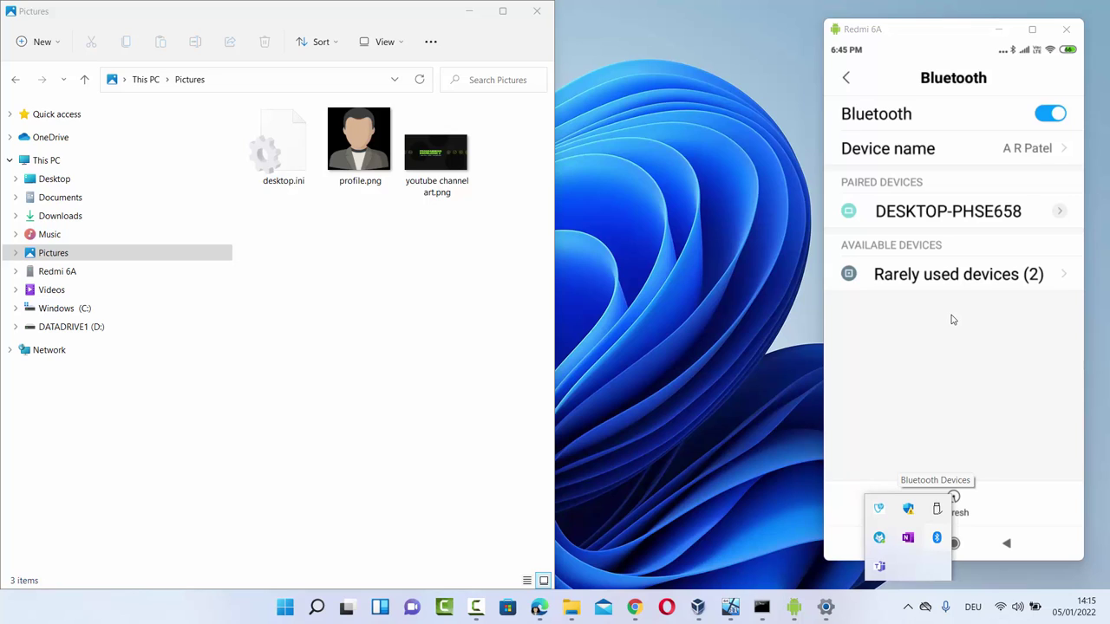
{"action": "key", "text": "shift+F10"}
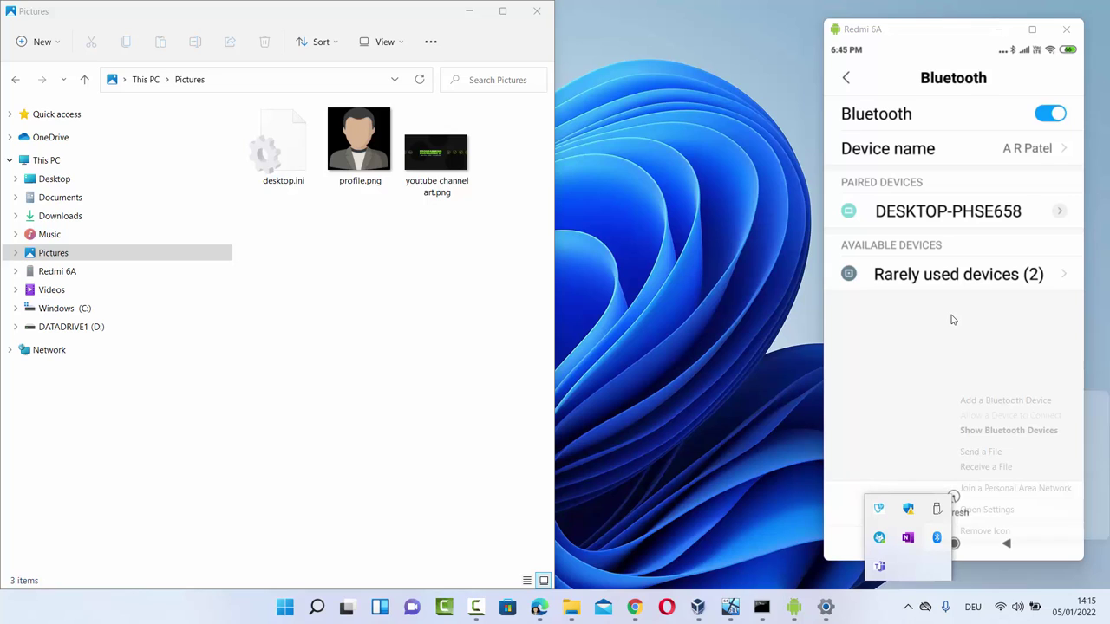
{"action": "key", "text": "Up"}
{"action": "key", "text": "Up"}
{"action": "key", "text": "Up"}
{"action": "key", "text": "Up"}
{"action": "key", "text": "Up"}
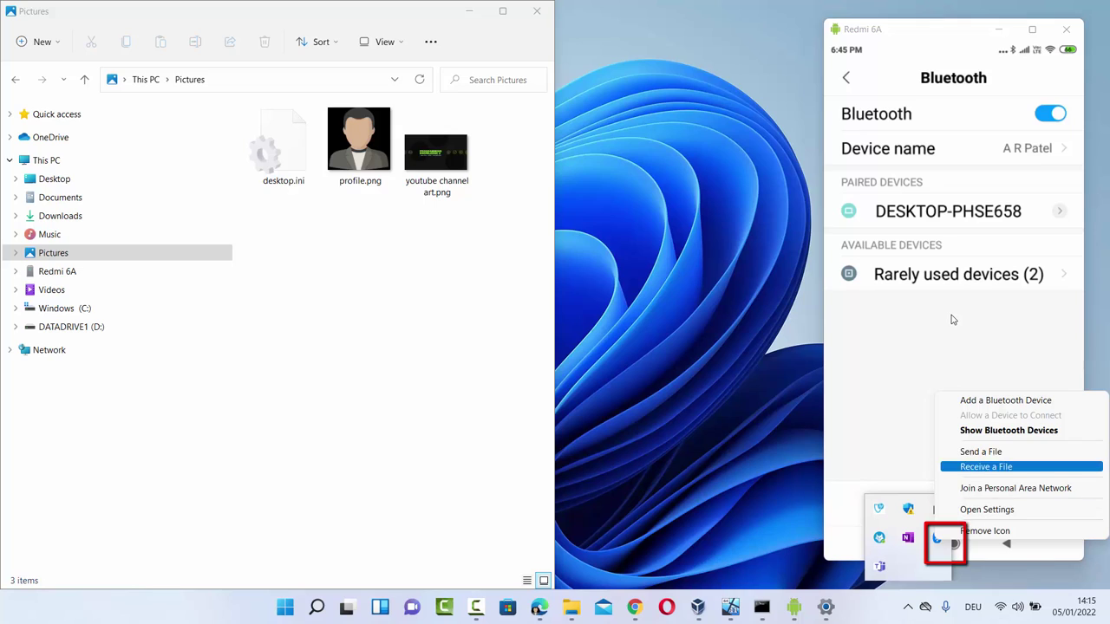
{"action": "key", "text": "Down"}
{"action": "key", "text": "Down"}
{"action": "key", "text": "Down"}
{"action": "key", "text": "Up"}
{"action": "key", "text": "Up"}
{"action": "key", "text": "Up"}
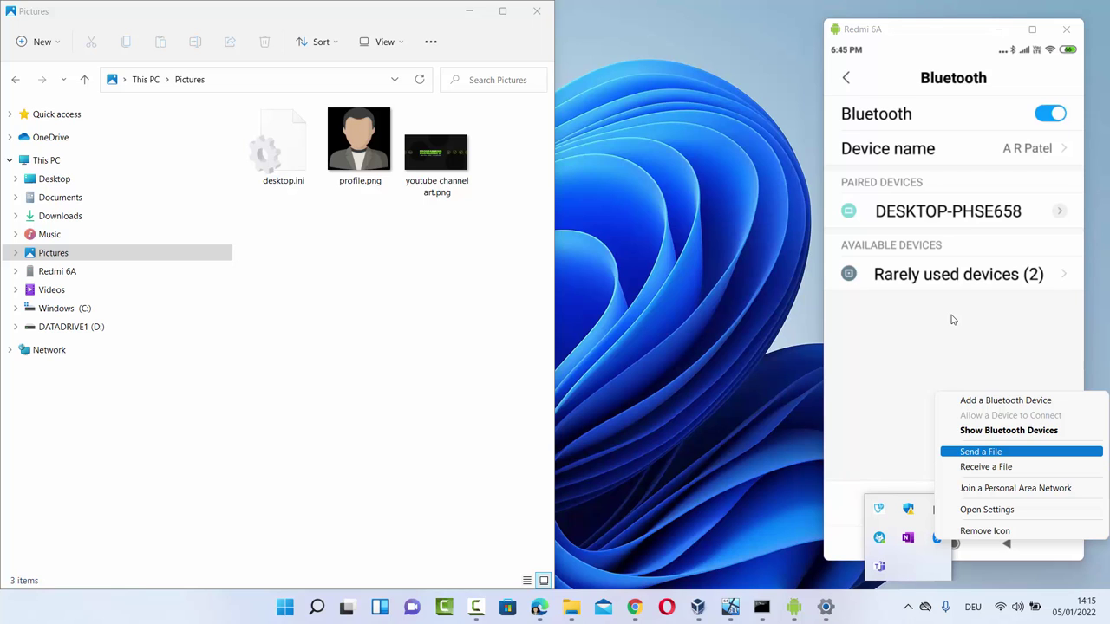
{"action": "key", "text": "Return"}
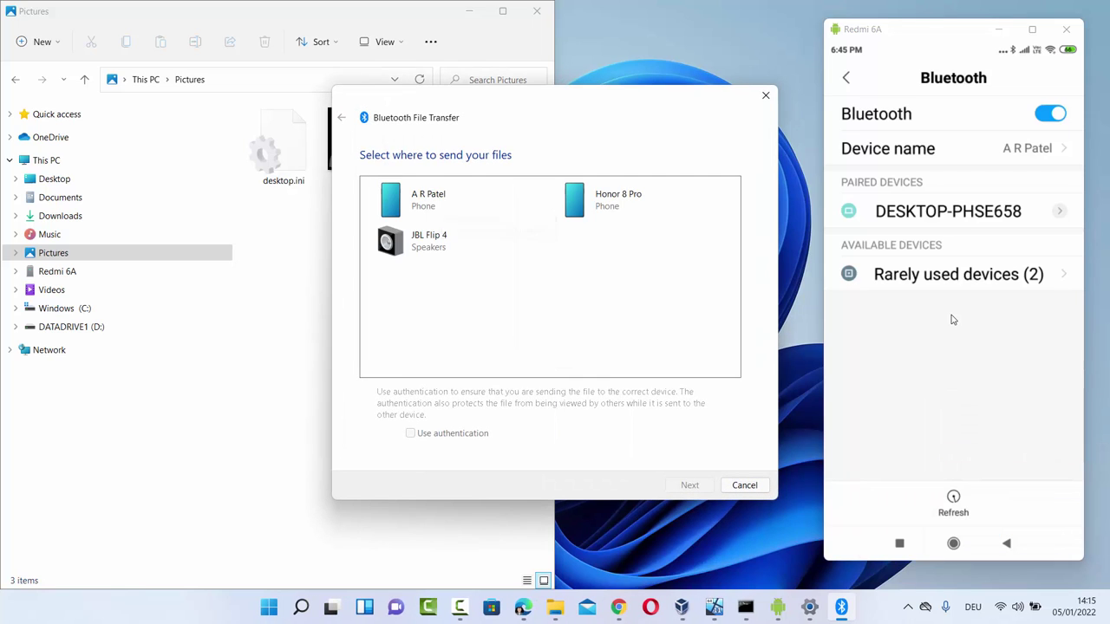
{"action": "key", "text": "Tab"}
{"action": "key", "text": "space"}
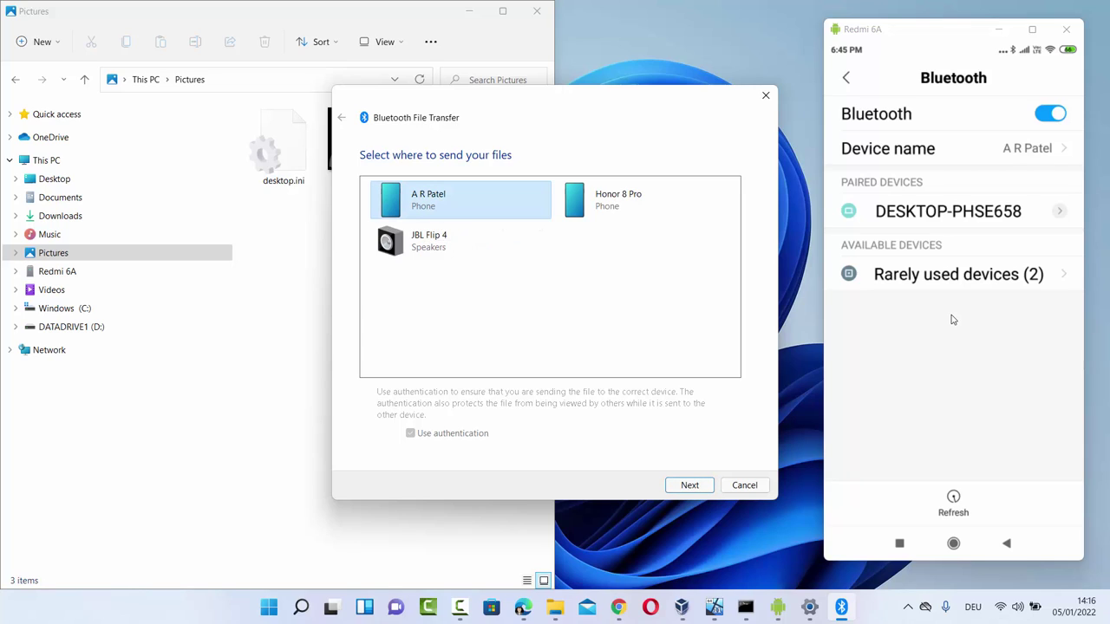
{"action": "key", "text": "Return"}
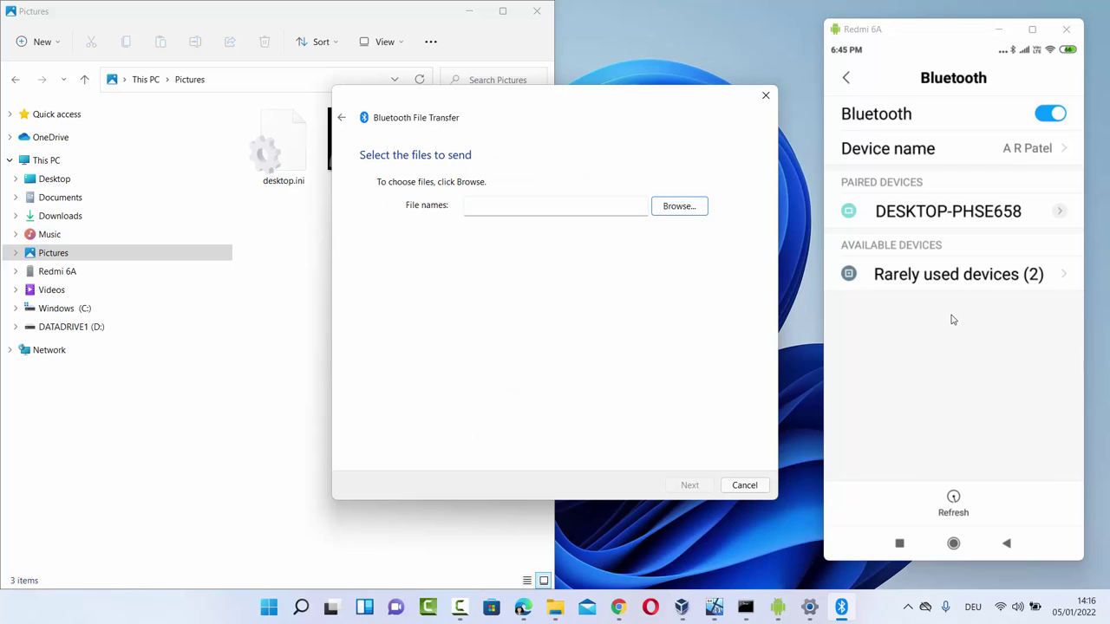
- Browse to profile.png in Pictures and send it to the phone
{"action": "key", "text": "space"}
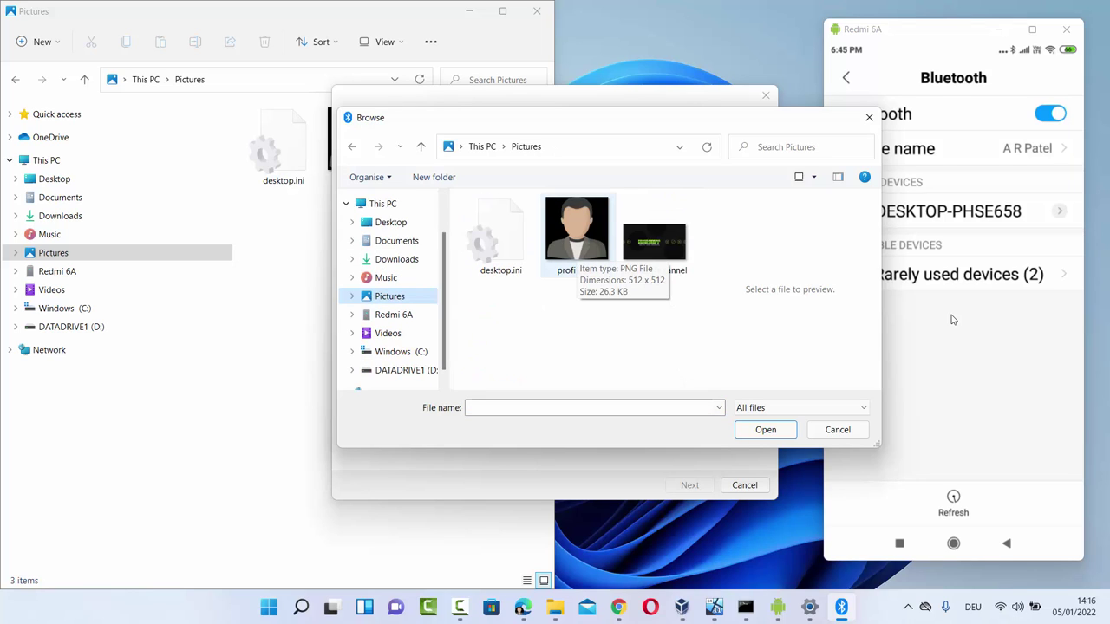
{"action": "key", "text": "space"}
{"action": "key", "text": "Return"}
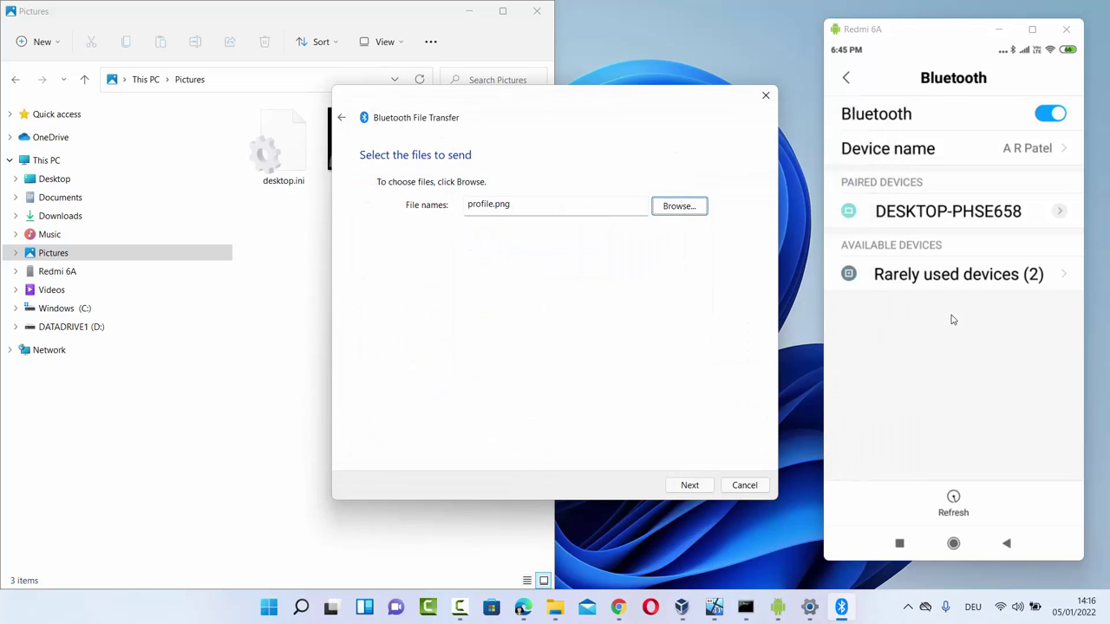
{"action": "key", "text": "Tab"}
{"action": "key", "text": "Return"}
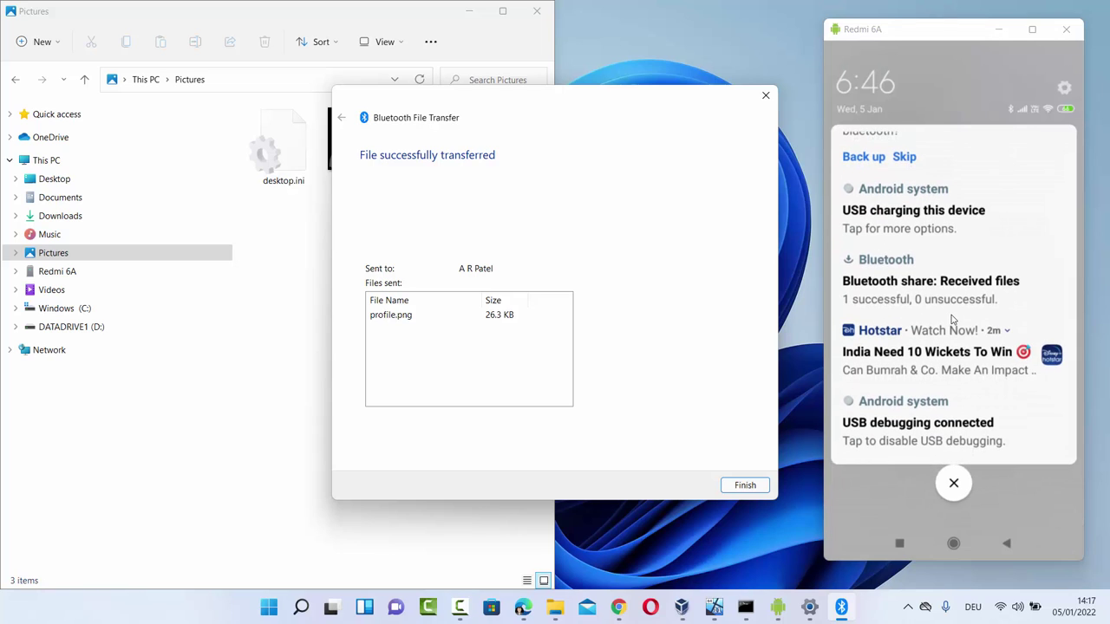
- View the received profile image on the phone and close the finished transfer wizard
{"action": "left_click", "coordinate": [951, 320]}
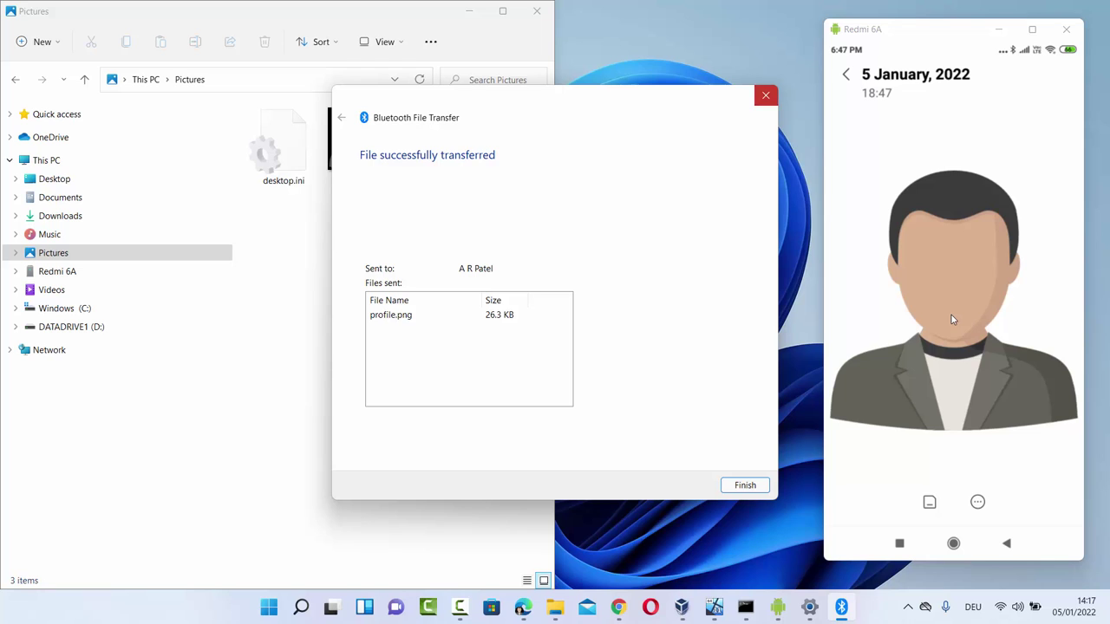
{"action": "left_click", "coordinate": [766, 95]}
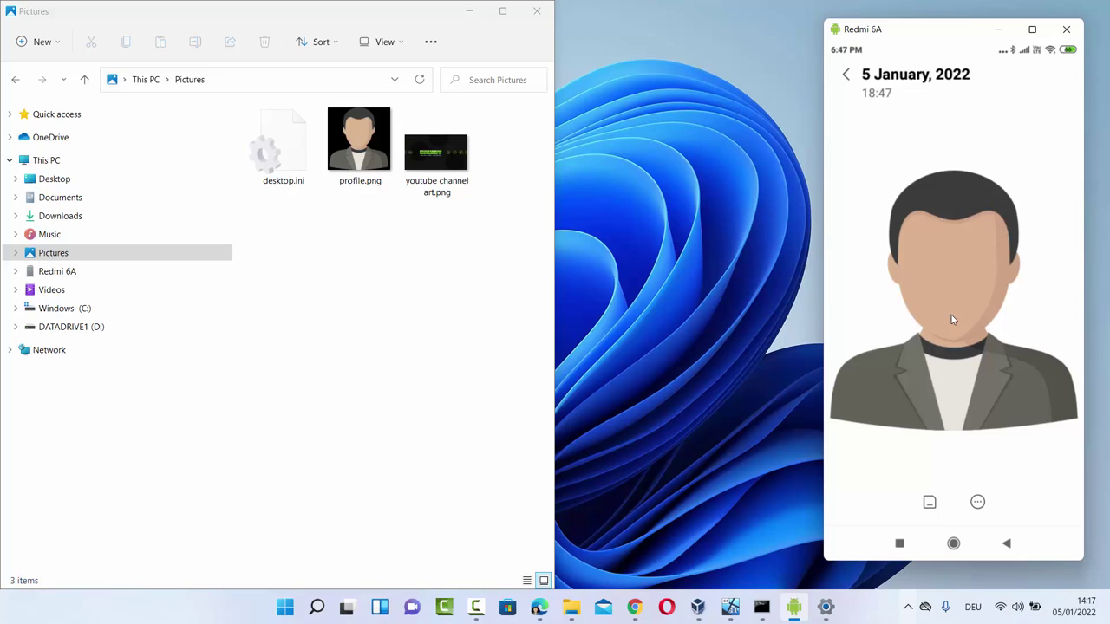
- Choose Receive a File from the Bluetooth tray menu so the PC awaits the phone's image
{"action": "key", "text": "super+b"}
{"action": "key", "text": "Return"}
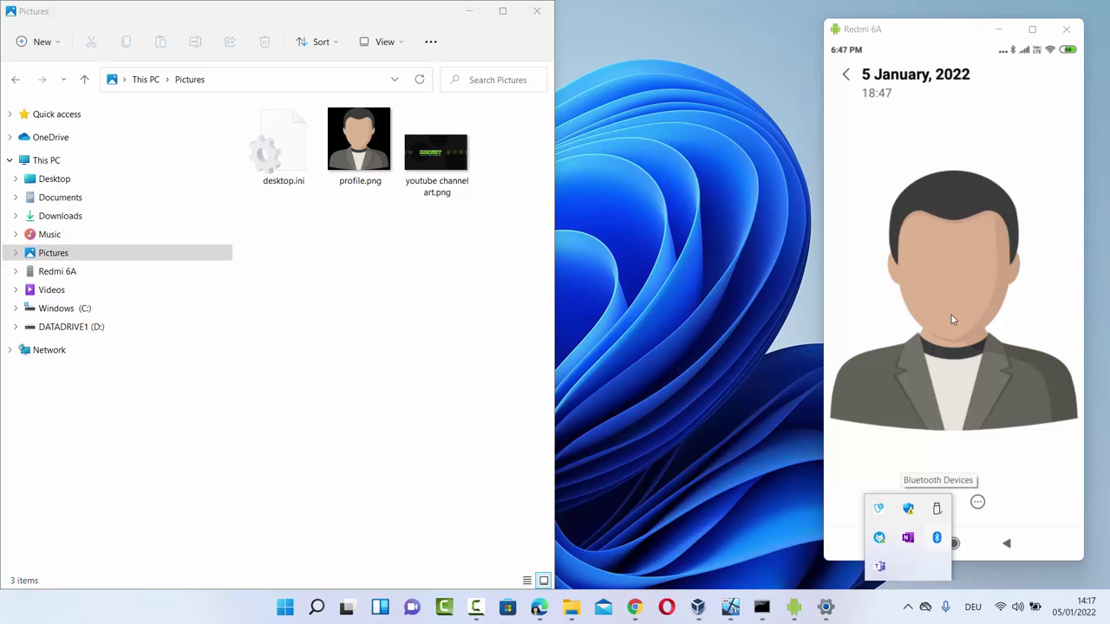
{"action": "key", "text": "Return"}
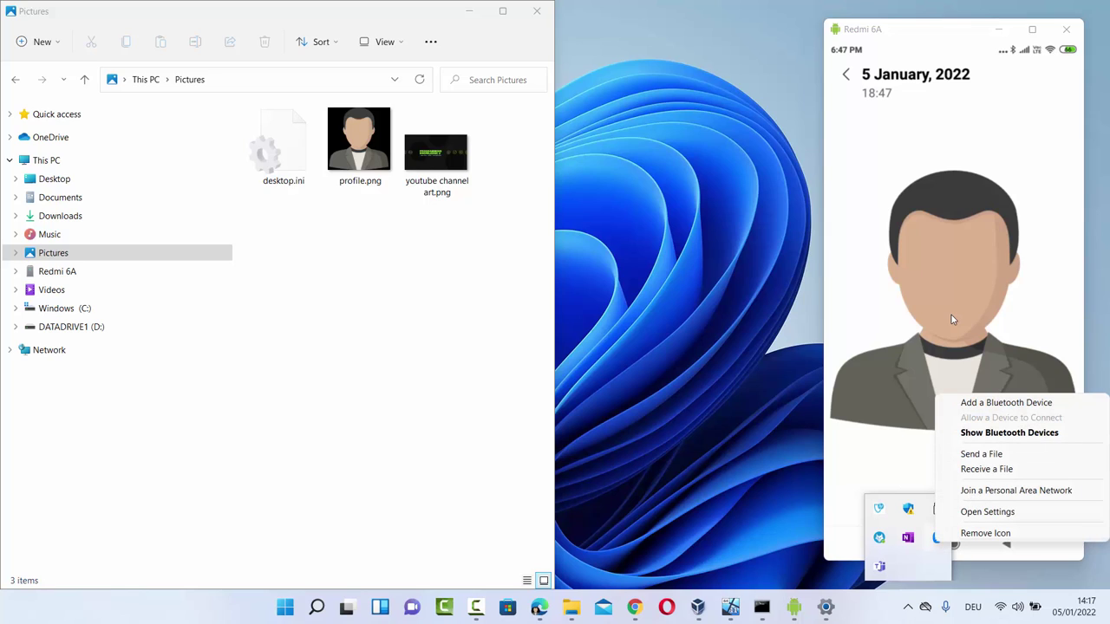
{"action": "key", "text": "Up"}
{"action": "key", "text": "Up"}
{"action": "key", "text": "Up"}
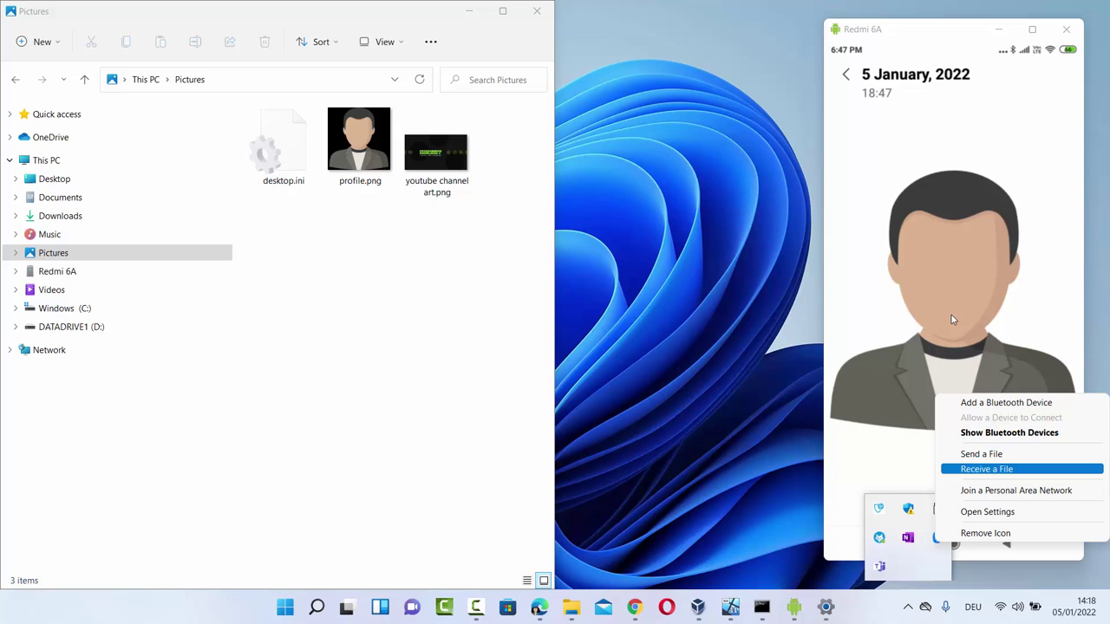
{"action": "key", "text": "Return"}
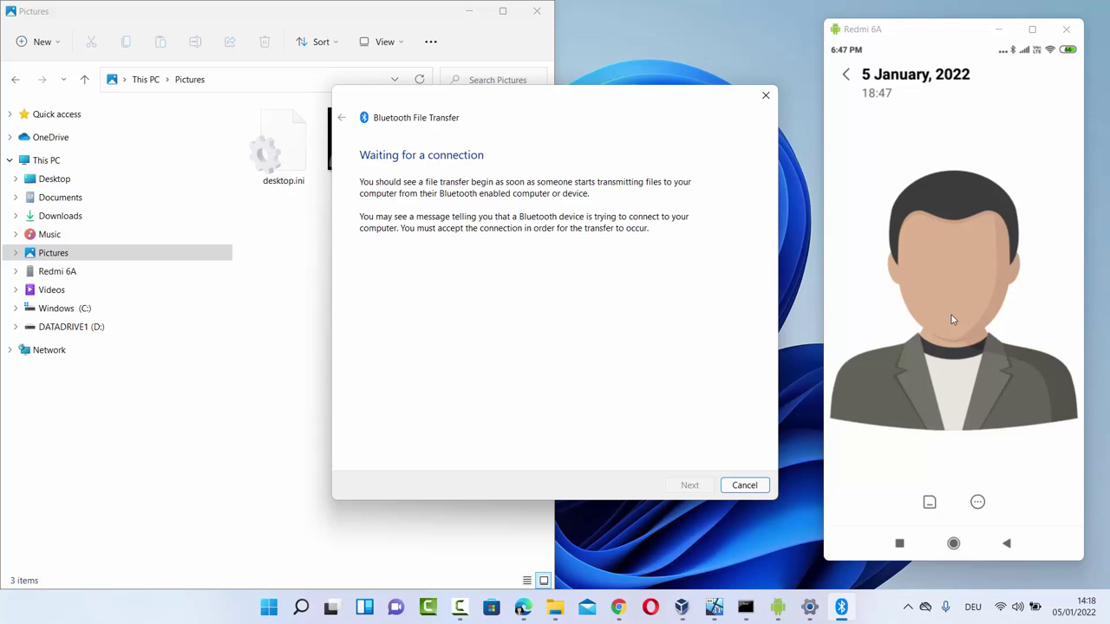
{"action": "left_click_drag", "start_coordinate": [512, 111], "coordinate": [431, 117]}
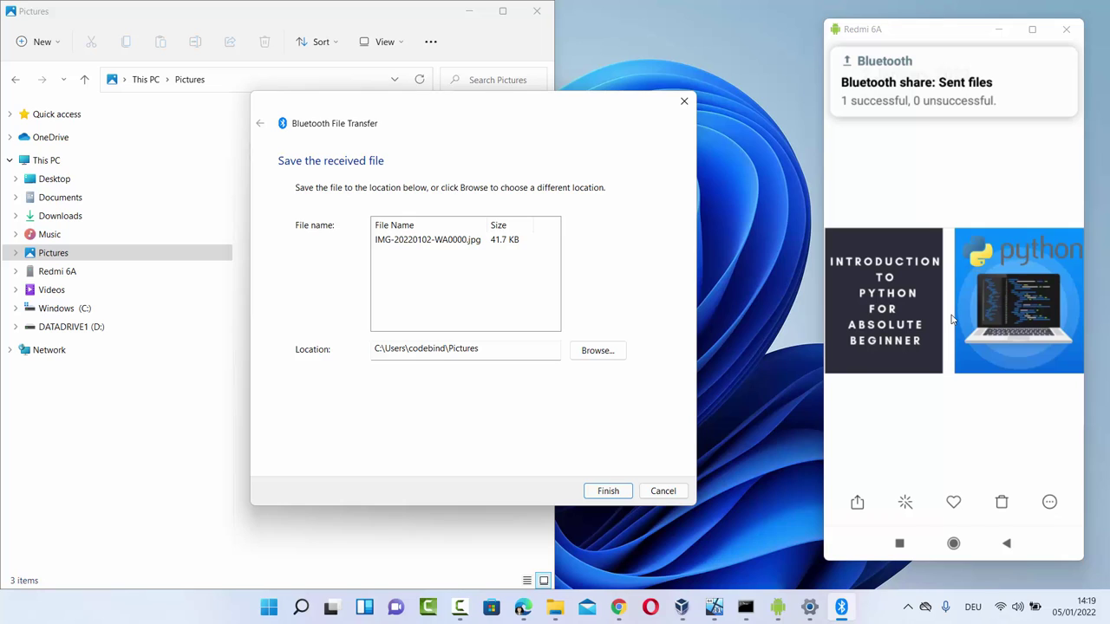
- Keep Pictures as the save location and save IMG-20220102-WA0000.jpg
{"action": "left_click_drag", "start_coordinate": [409, 106], "coordinate": [670, 112]}
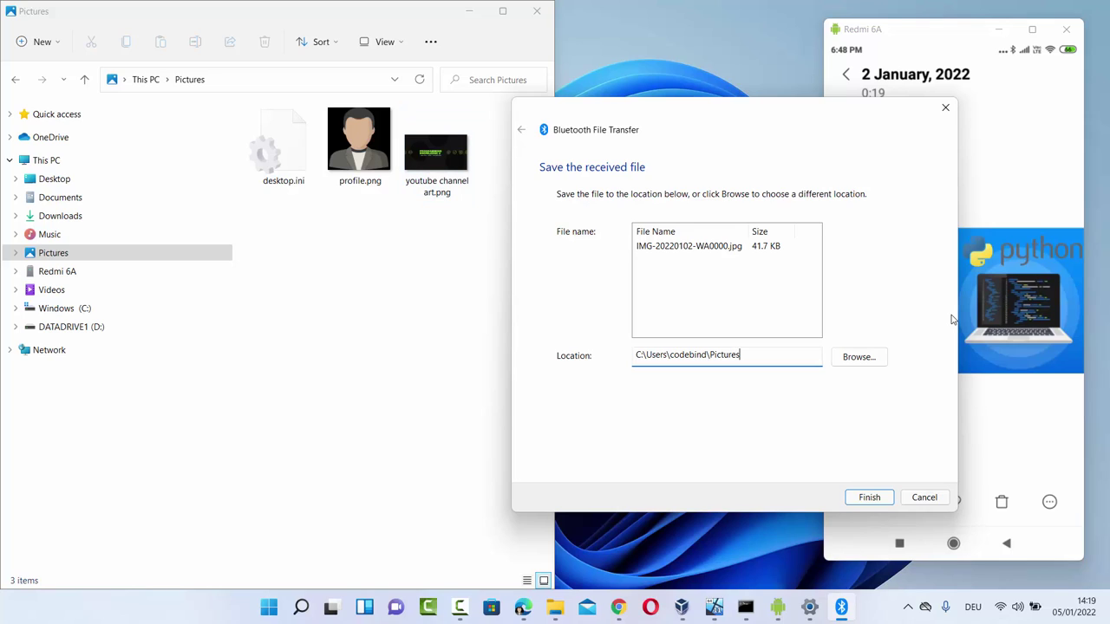
{"action": "key", "text": "ctrl+a"}
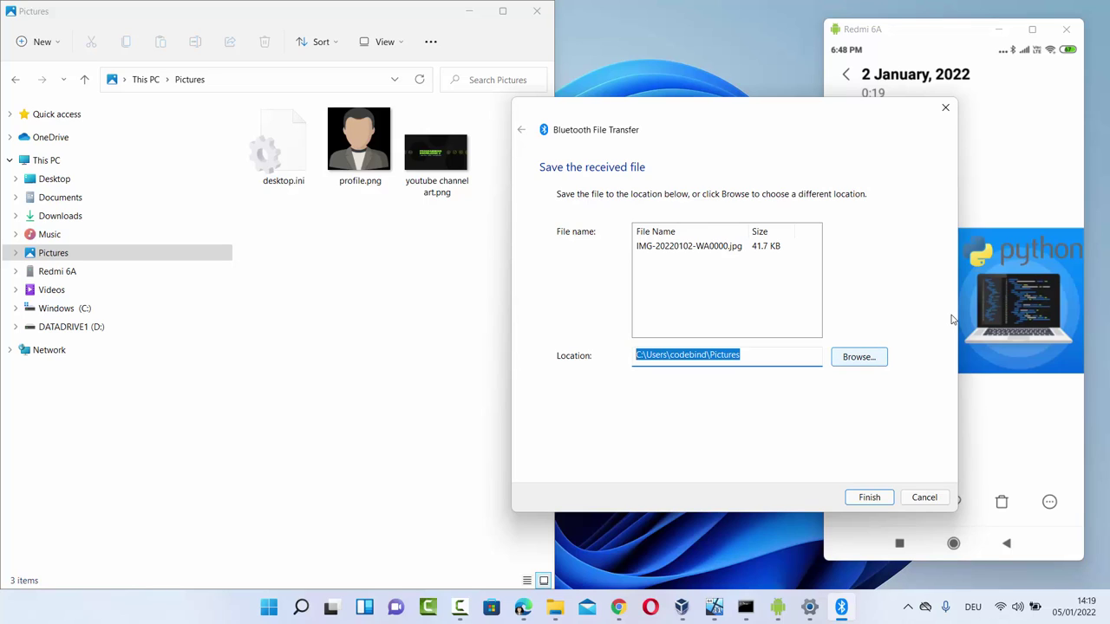
{"action": "key", "text": "Tab"}
{"action": "key", "text": "Return"}
{"action": "key", "text": "Escape"}
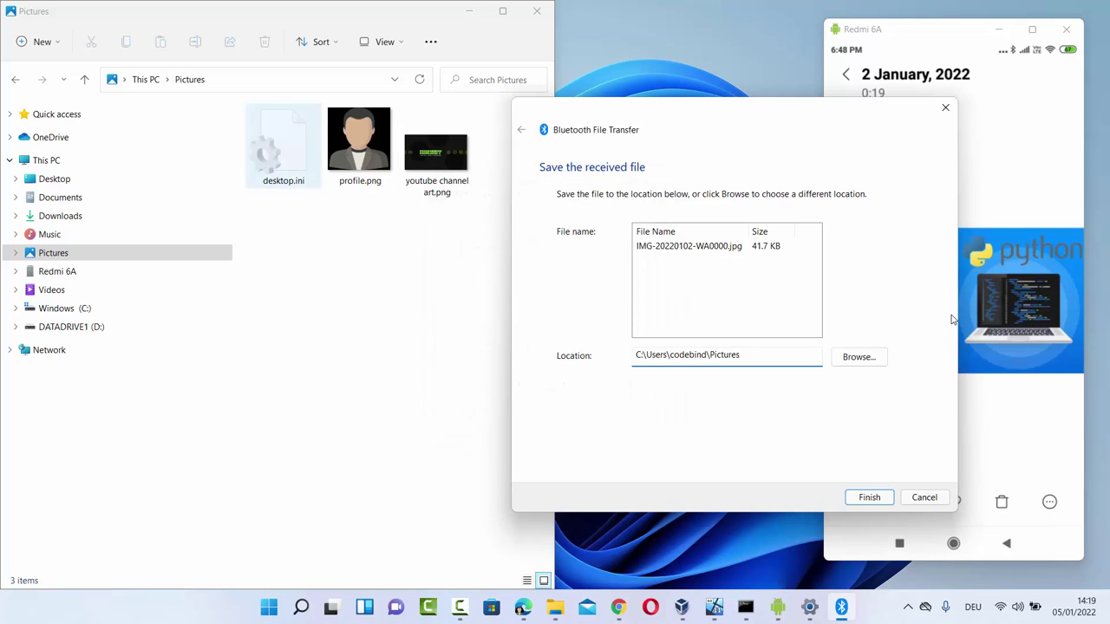
{"action": "key", "text": "Return"}
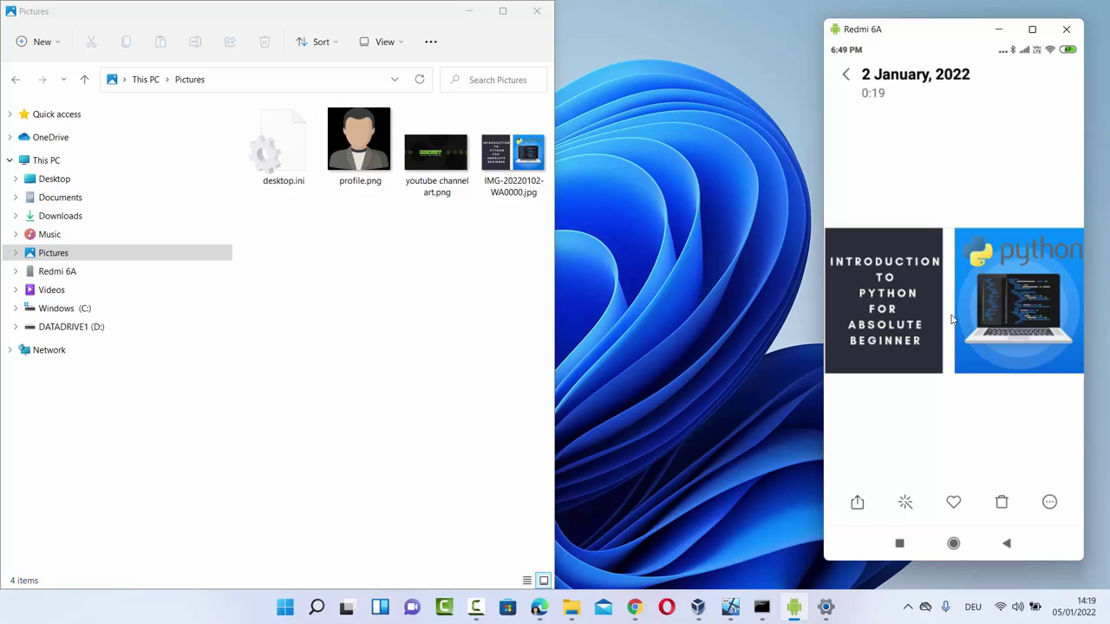
{"action": "key", "text": "alt+Tab"}
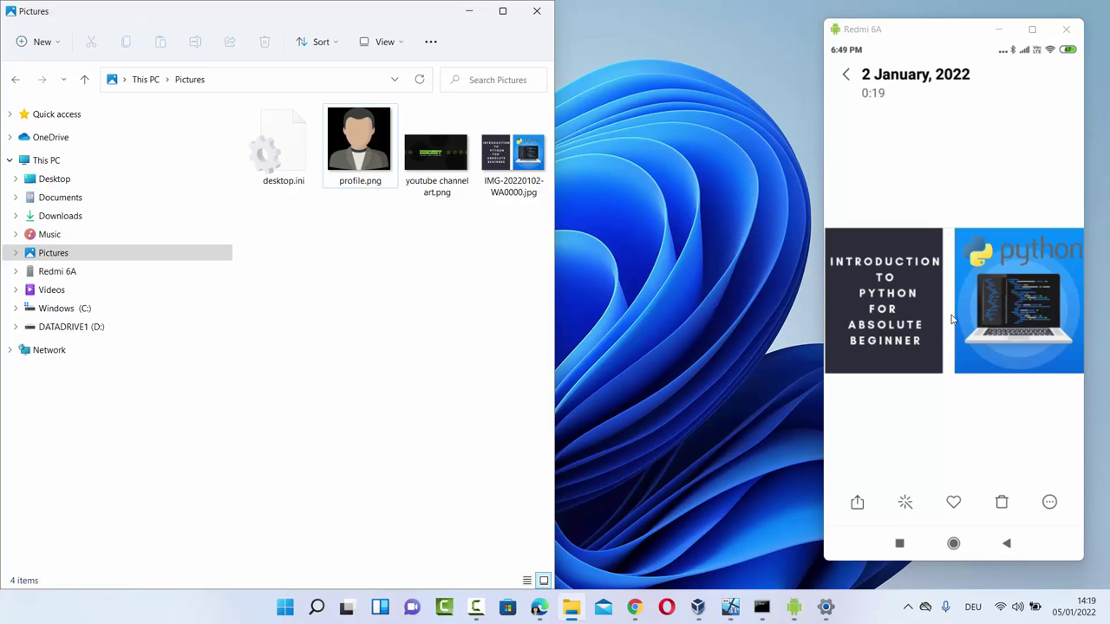